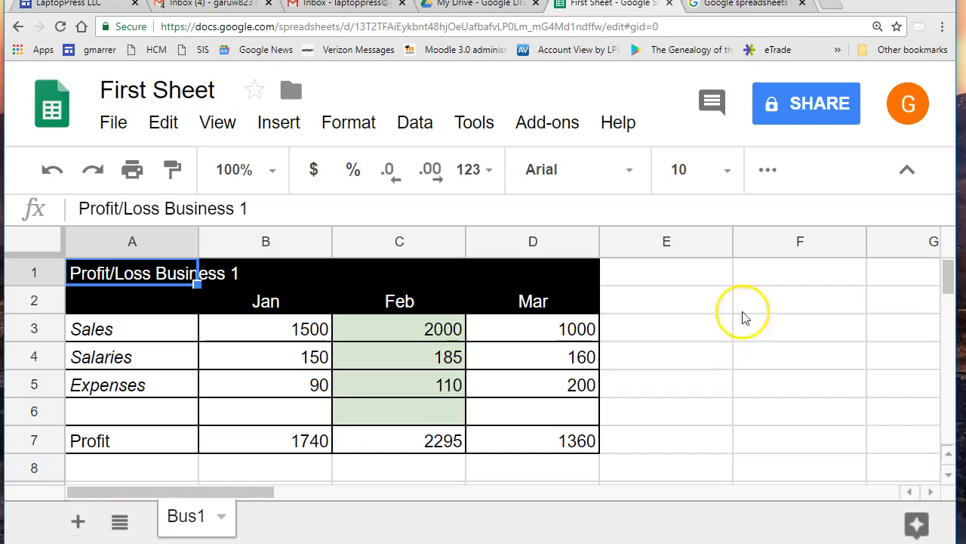
# Insert a chart from the Jan to Mar sales, salaries and expenses data in A2:D5.
pyautogui.moveTo(149, 295); pyautogui.dragTo(572, 390)
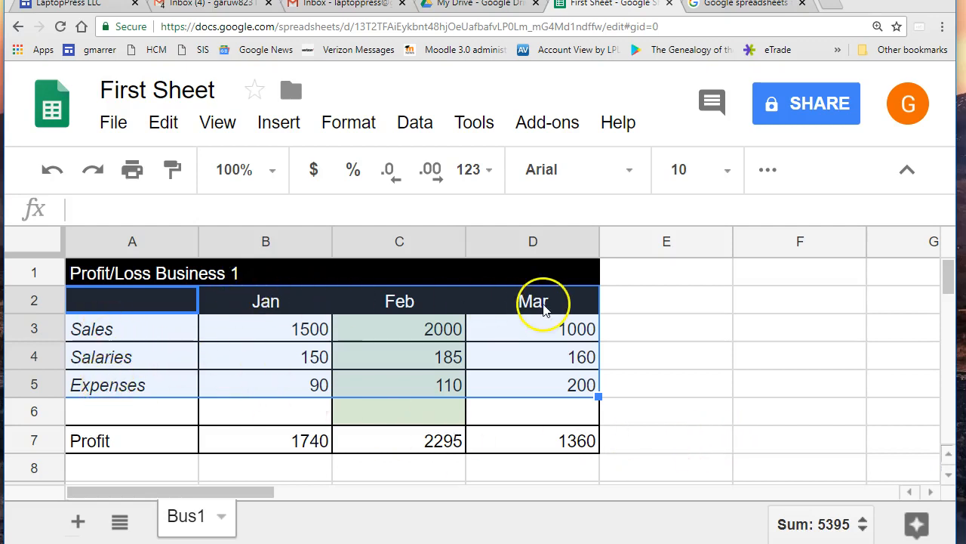
pyautogui.click(286, 124)
pyautogui.click(336, 435)
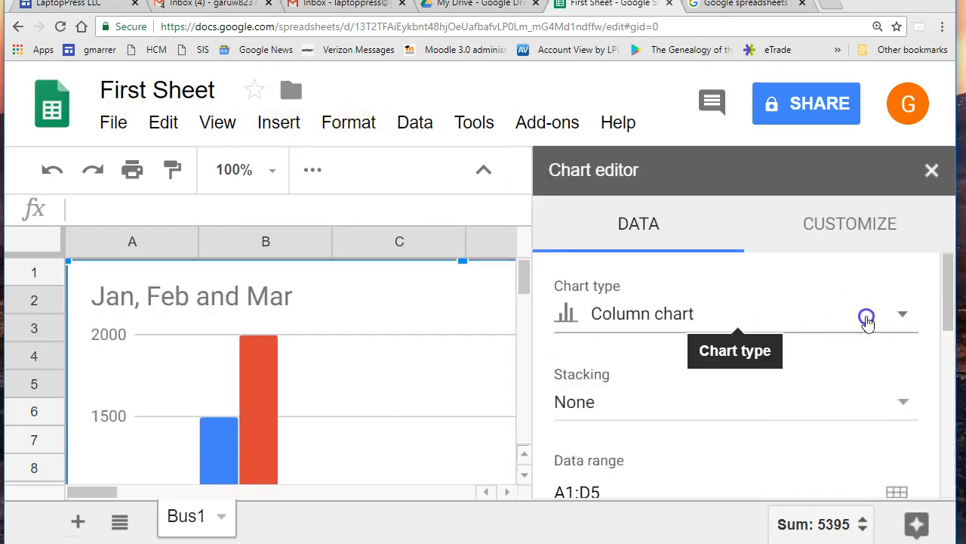
# Review the chart types available for the new column chart and close the chart editor.
pyautogui.click(911, 314)
pyautogui.scroll(-3, 882, 379)
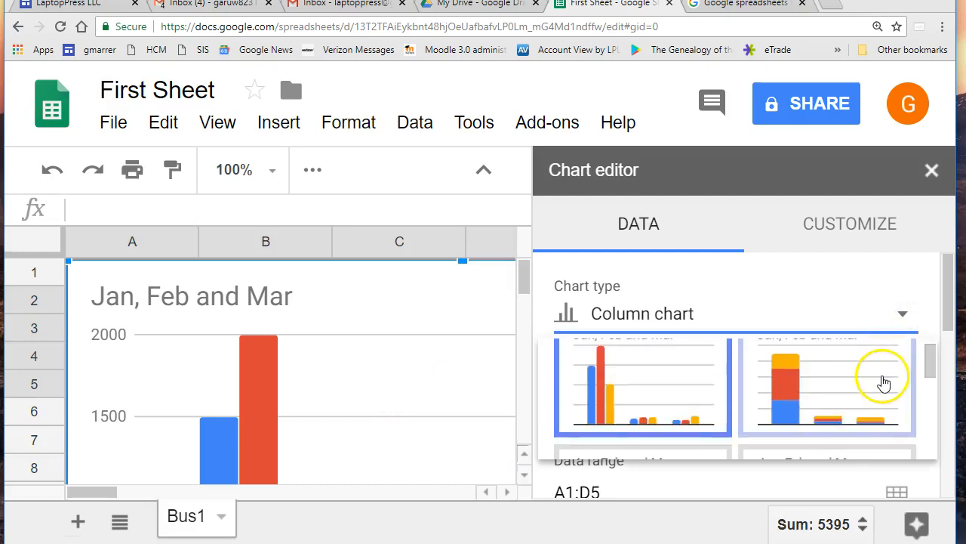
pyautogui.scroll(-5, 882, 379)
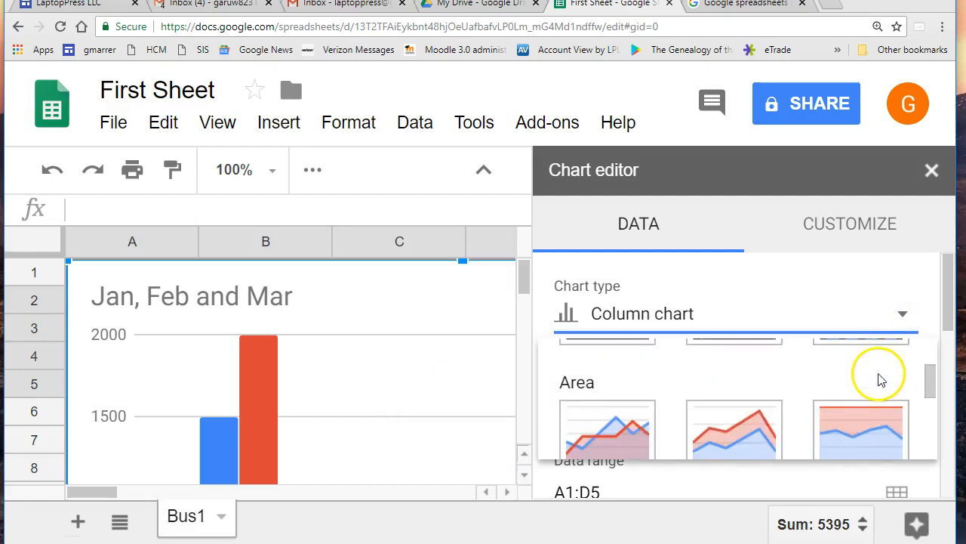
pyautogui.scroll(-2, 880, 379)
pyautogui.scroll(3, 880, 379)
pyautogui.scroll(-1, 876, 377)
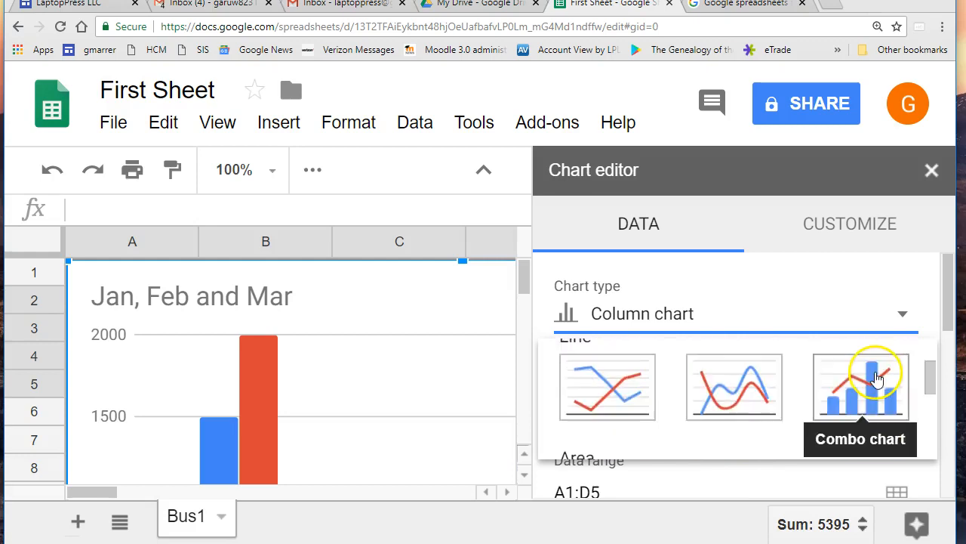
pyautogui.scroll(-8, 876, 377)
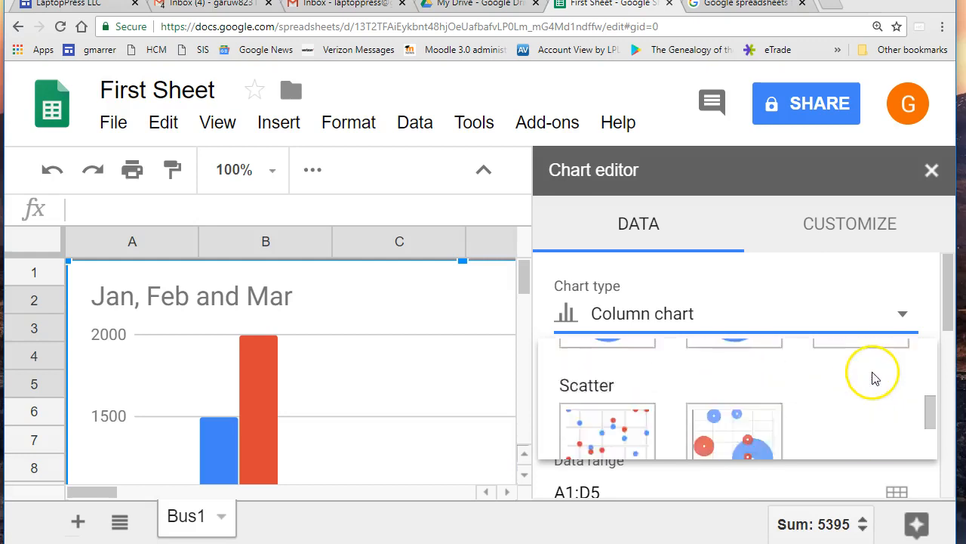
pyautogui.scroll(-5, 873, 378)
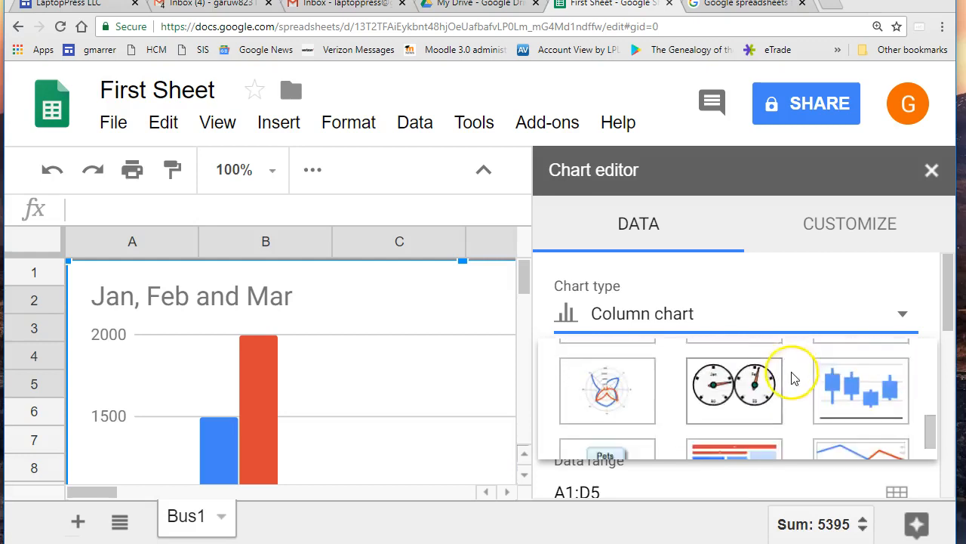
pyautogui.scroll(15, 794, 377)
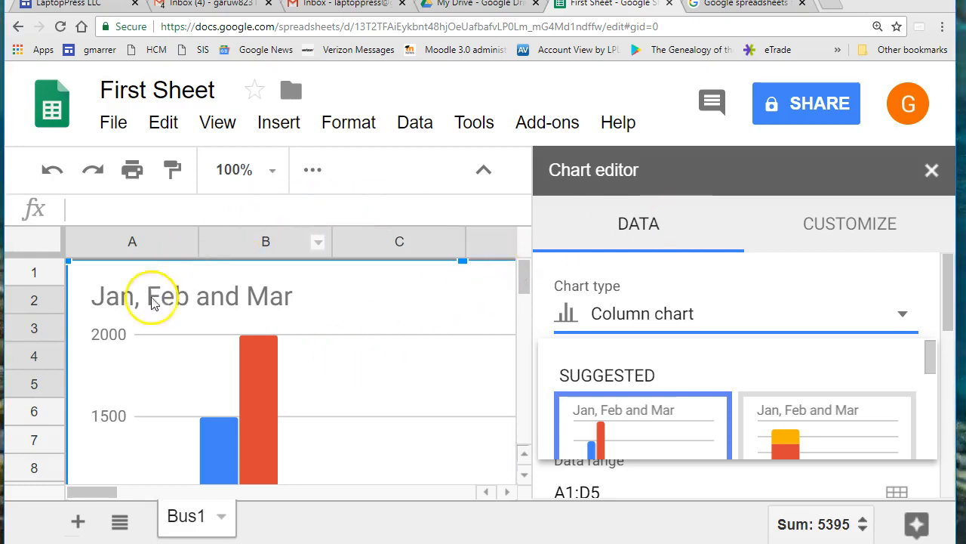
pyautogui.click(931, 167)
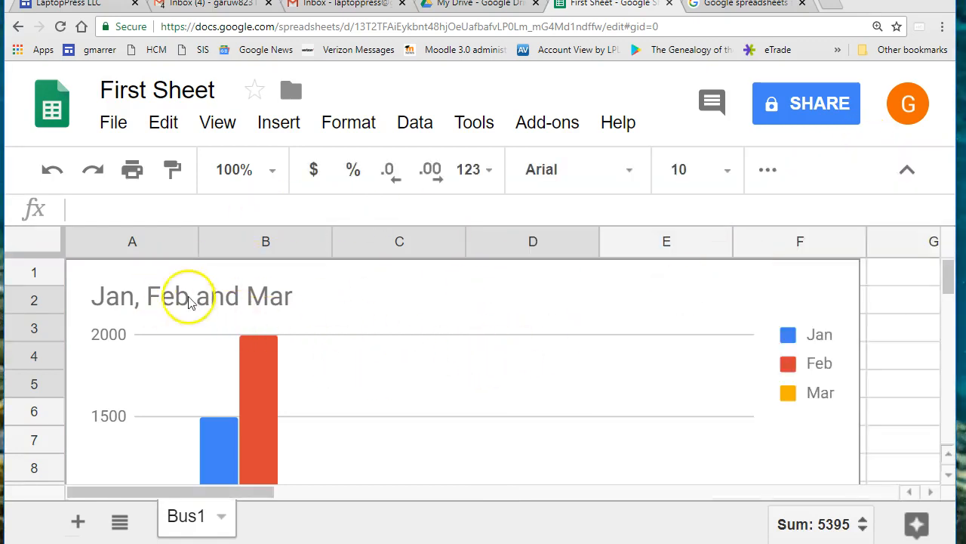
# Change the chart title to "Account History" and close the chart editor.
pyautogui.rightClick(278, 294)
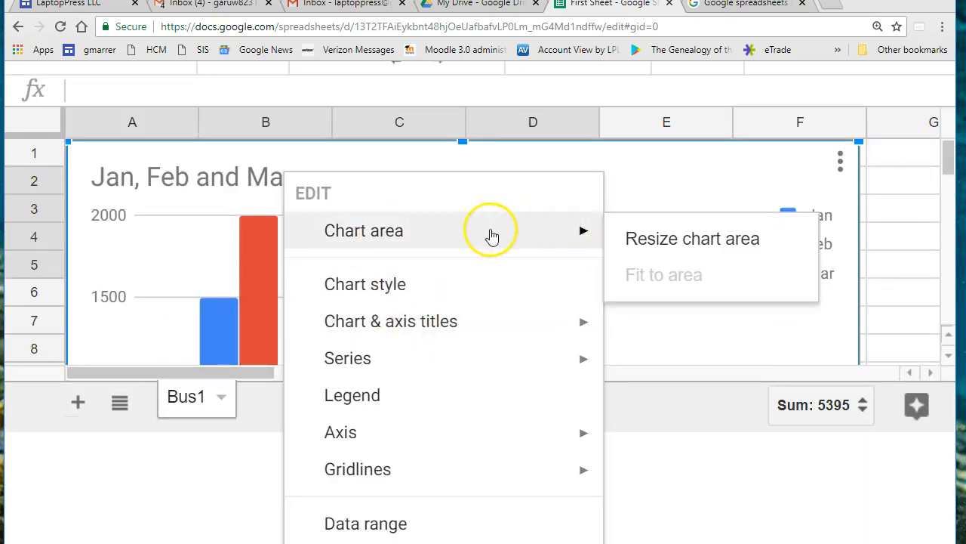
pyautogui.moveTo(410, 319)
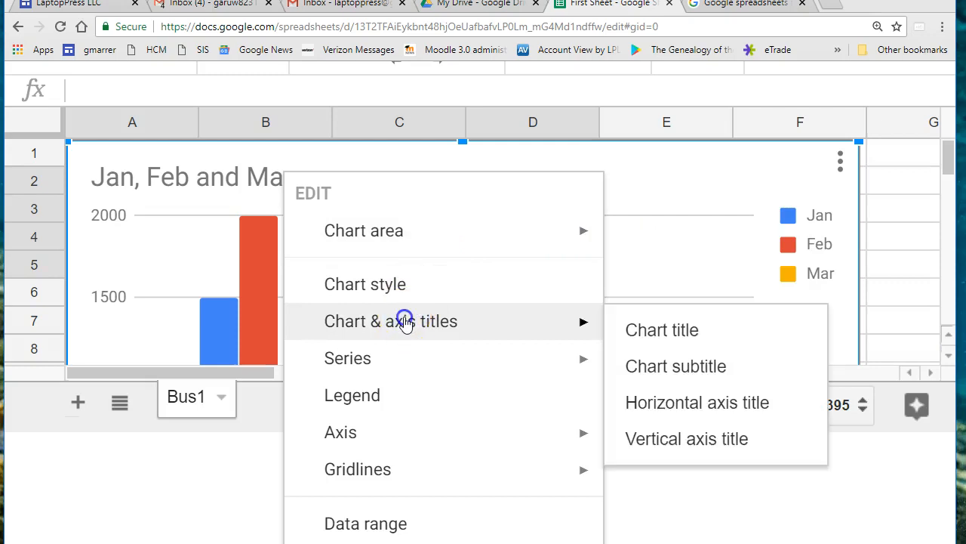
pyautogui.click(667, 321)
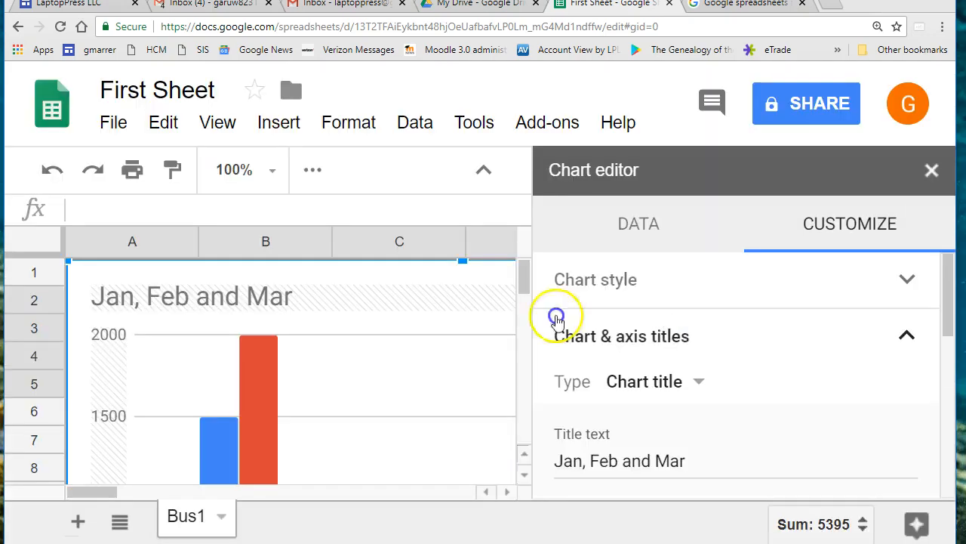
pyautogui.doubleClick(287, 295)
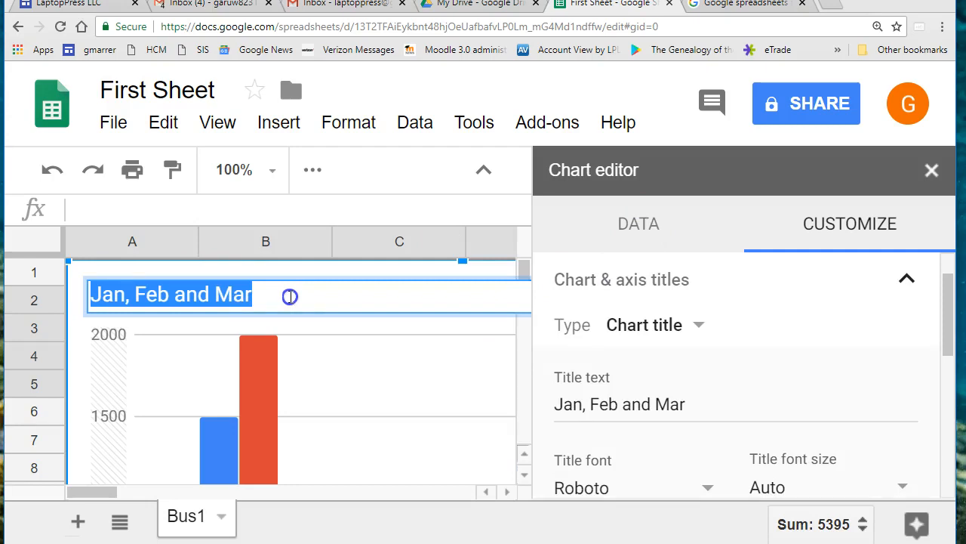
pyautogui.write('Accopu')
pyautogui.press('BackSpace')
pyautogui.press('BackSpace')
pyautogui.write('unt History')
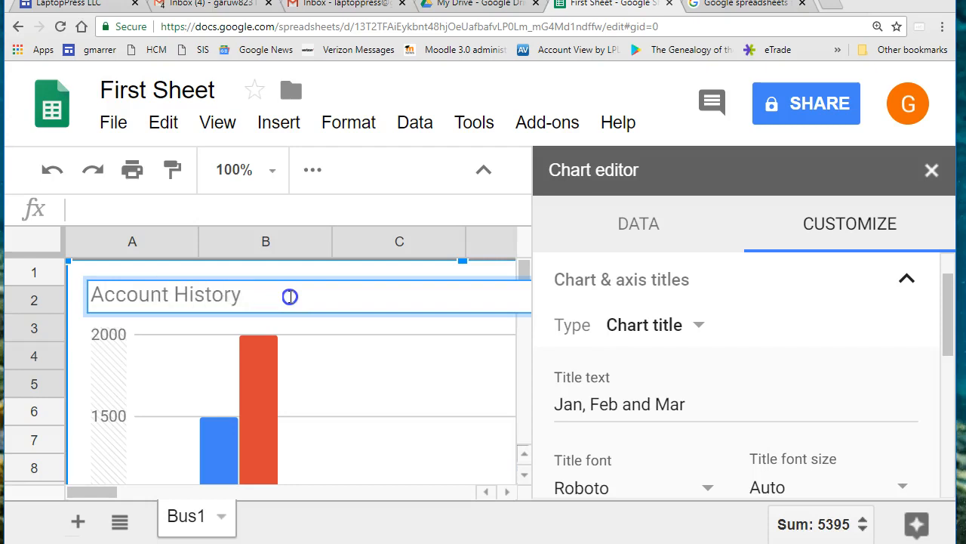
pyautogui.click(319, 328)
pyautogui.scroll(-3, 325, 329)
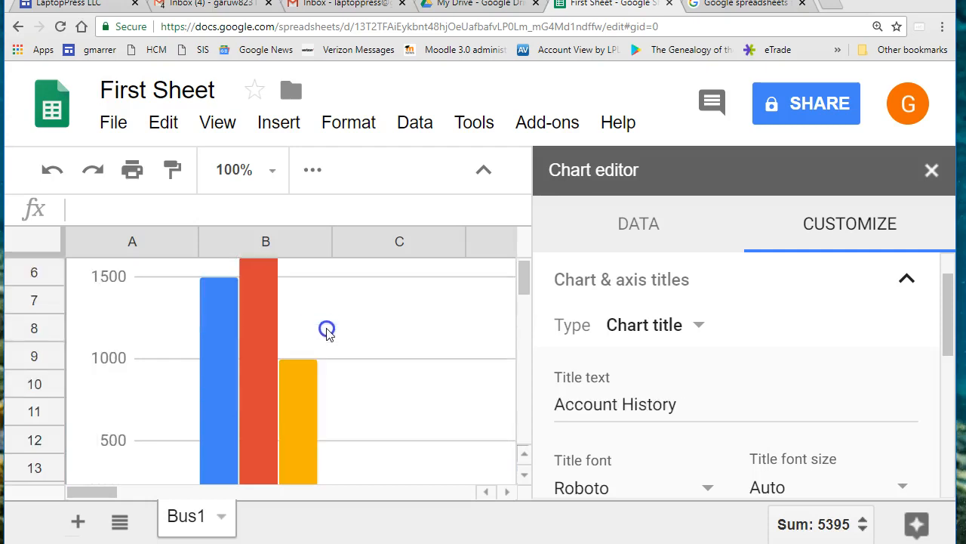
pyautogui.scroll(-3, 326, 332)
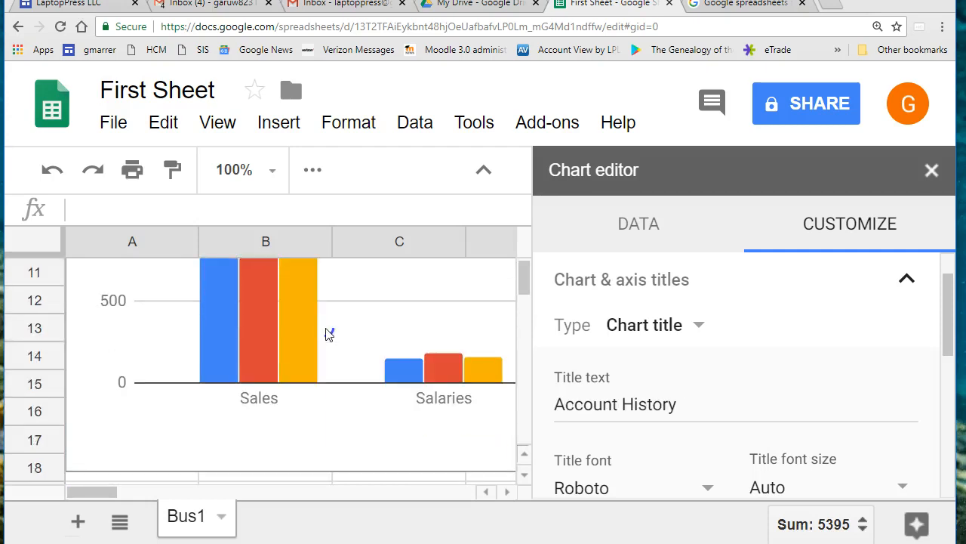
pyautogui.scroll(6, 326, 333)
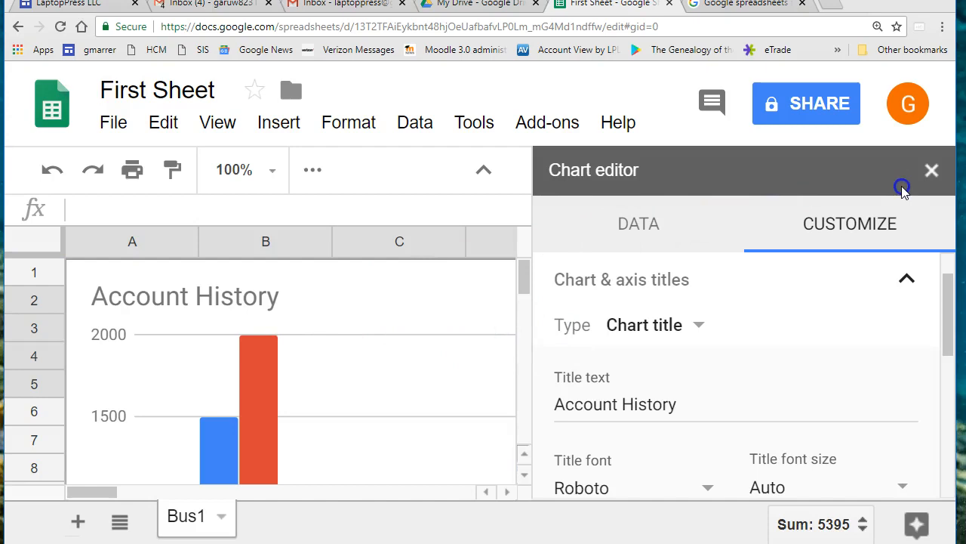
pyautogui.click(928, 172)
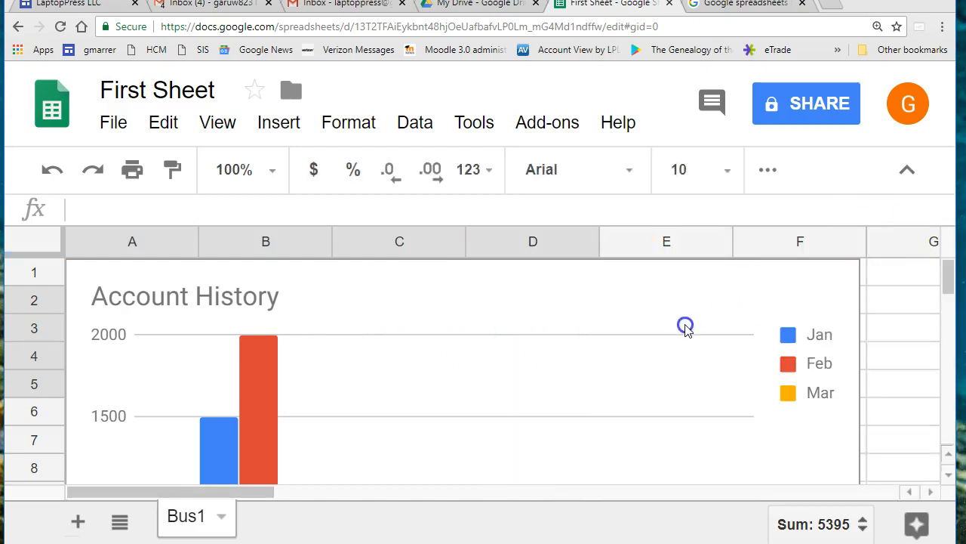
# Examine the whole chart, comparing its monthly columns for Sales, Salaries and Expenses with the legend.
pyautogui.scroll(-5, 684, 325)
pyautogui.scroll(2, 680, 326)
pyautogui.scroll(-1, 679, 327)
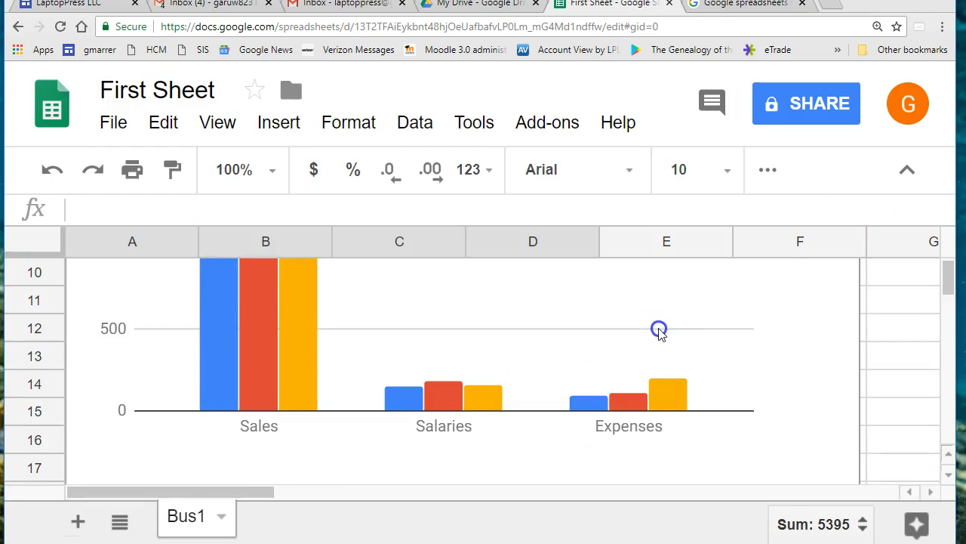
pyautogui.scroll(3, 660, 332)
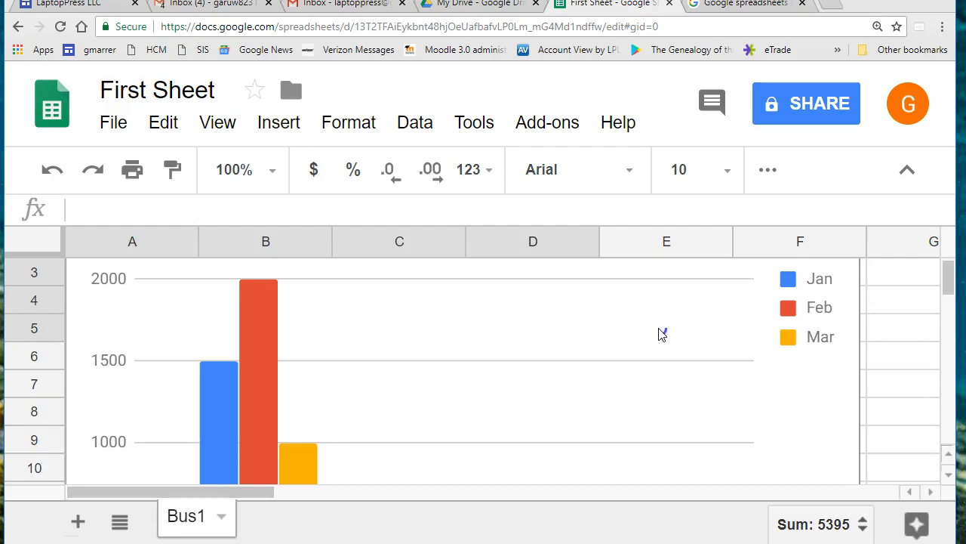
pyautogui.scroll(1, 662, 335)
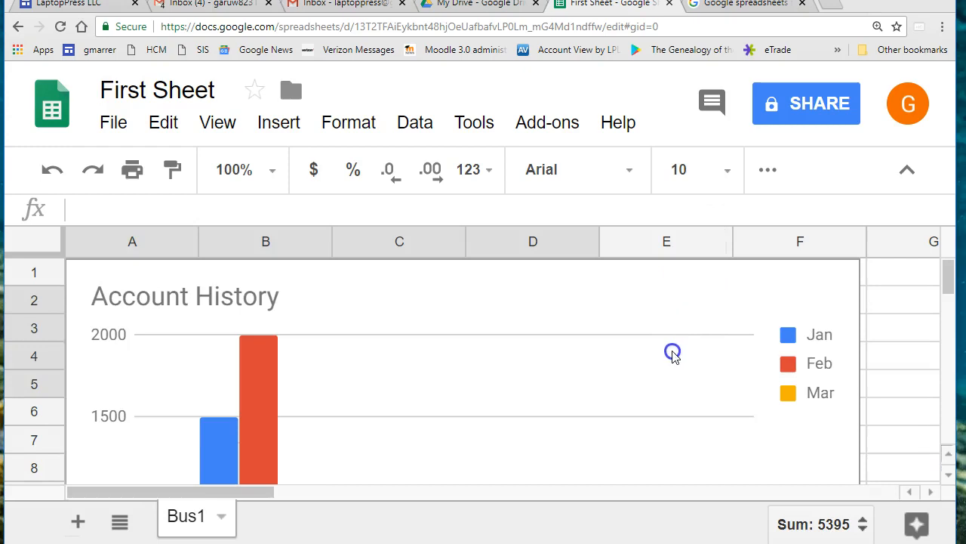
pyautogui.scroll(-7, 672, 351)
pyautogui.scroll(4, 674, 355)
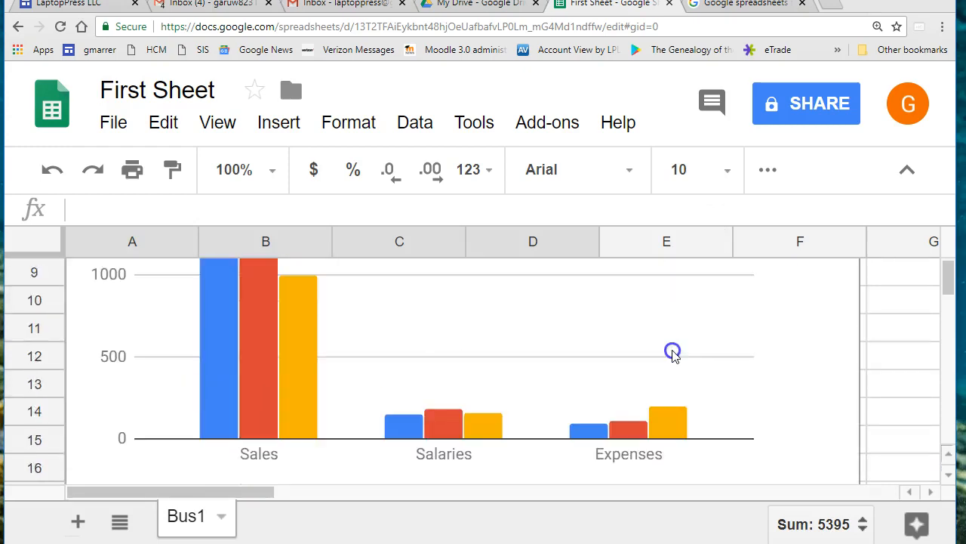
pyautogui.click(733, 329)
pyautogui.scroll(-3, 733, 334)
pyautogui.scroll(4, 736, 335)
pyautogui.scroll(-3, 736, 335)
pyautogui.scroll(5, 656, 309)
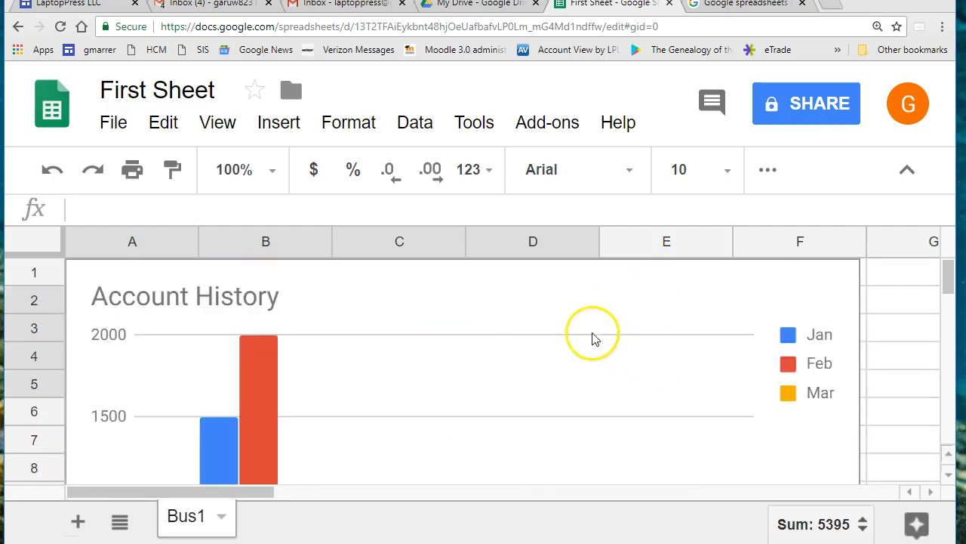
# Move the Account History chart beside the data table so it starts at column E.
pyautogui.click(339, 298)
pyautogui.moveTo(339, 298); pyautogui.dragTo(881, 289)
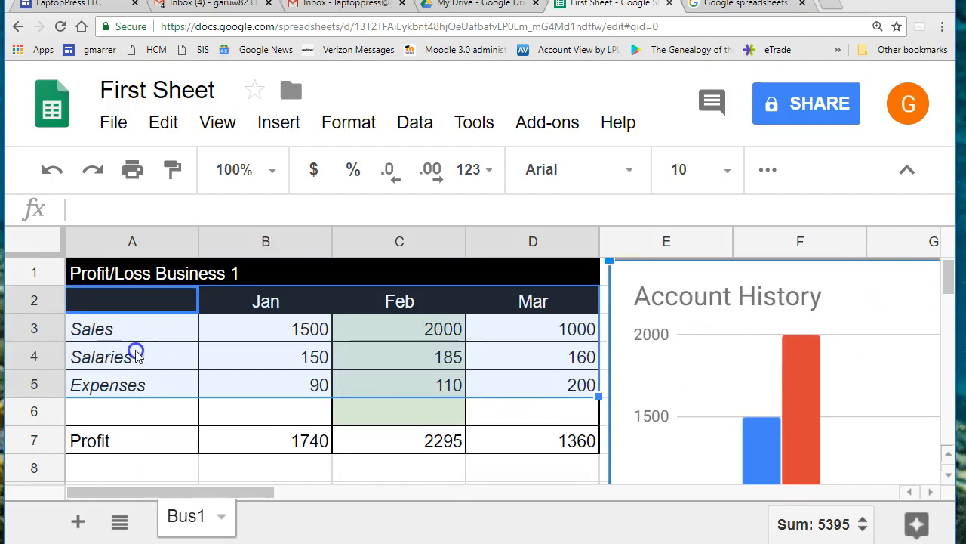
pyautogui.click(654, 362)
# Add a new sheet to the spreadsheet and rename it "chart".
pyautogui.click(88, 525)
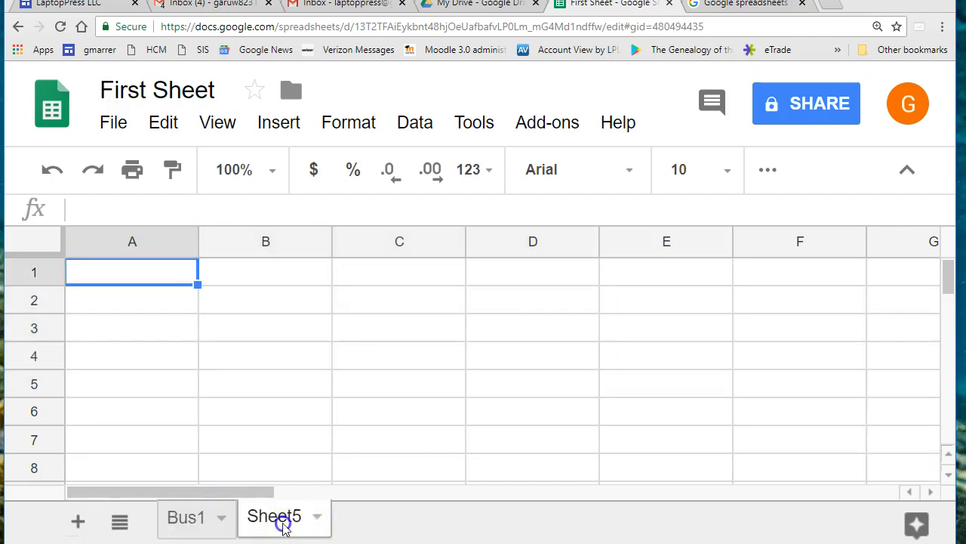
pyautogui.doubleClick(281, 521)
pyautogui.write('chart')
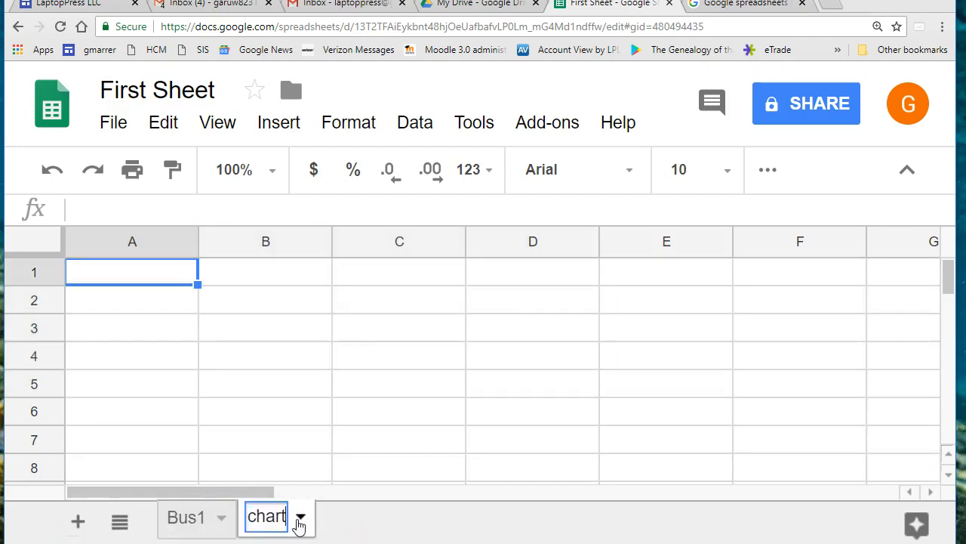
pyautogui.click(303, 389)
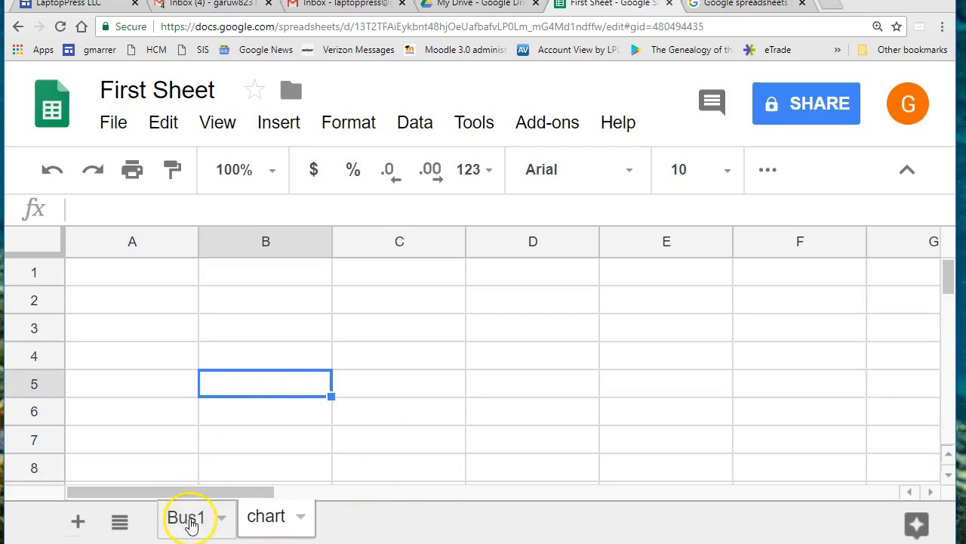
# Copy the Account History chart from the Bus1 sheet and paste it at cell A1 of the chart sheet.
pyautogui.click(186, 517)
pyautogui.click(690, 334)
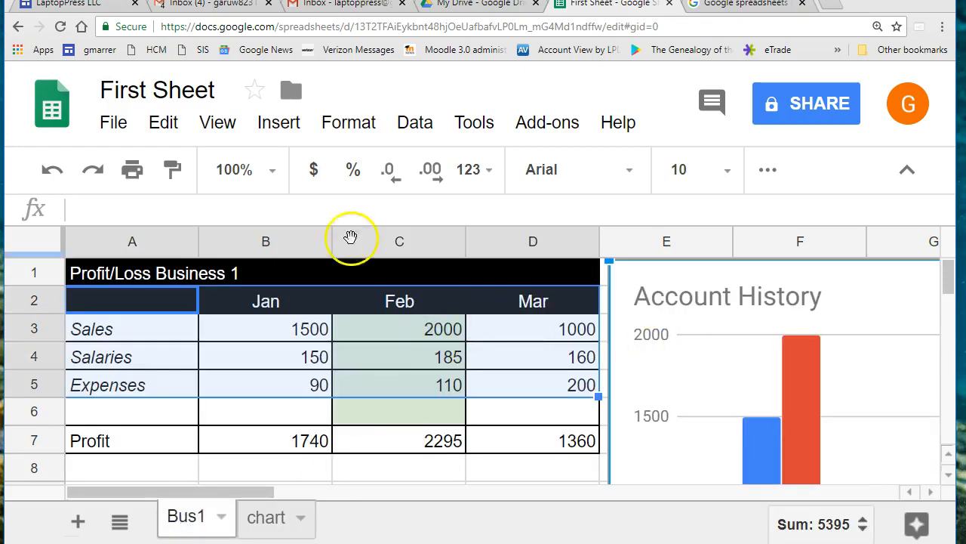
pyautogui.click(168, 136)
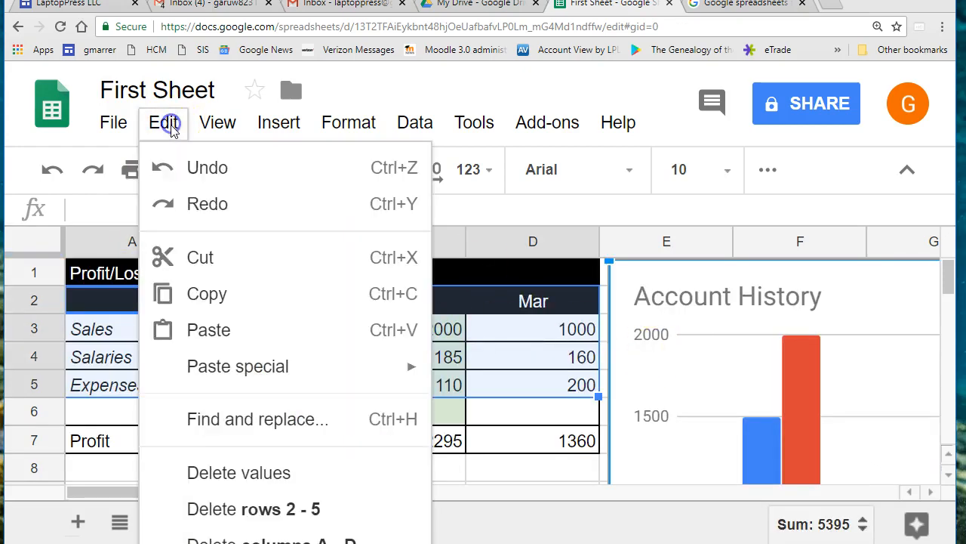
pyautogui.click(220, 294)
pyautogui.click(265, 517)
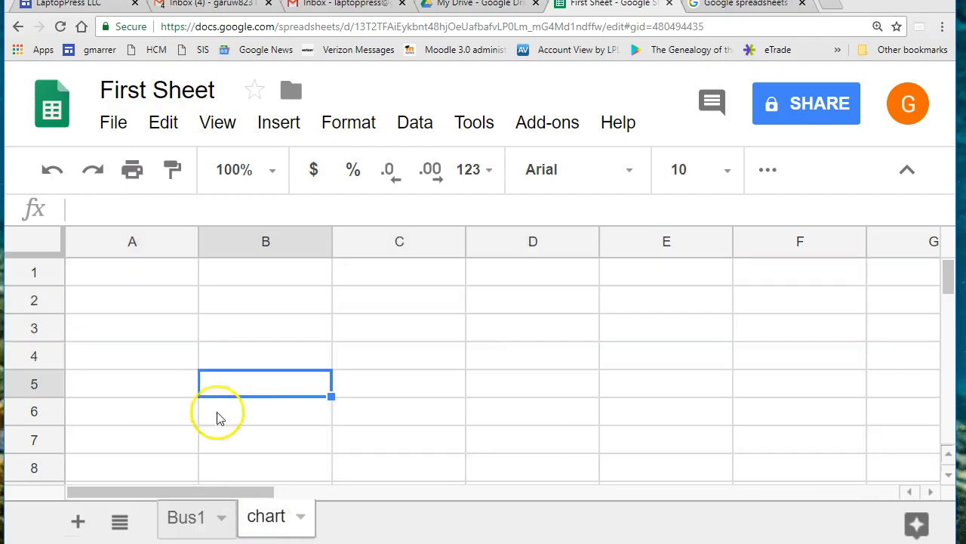
pyautogui.click(110, 275)
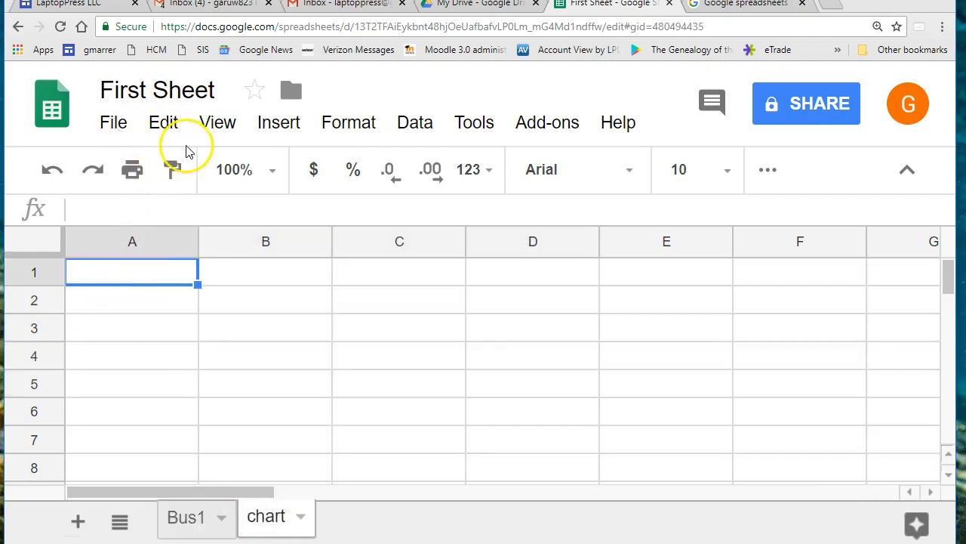
pyautogui.click(162, 122)
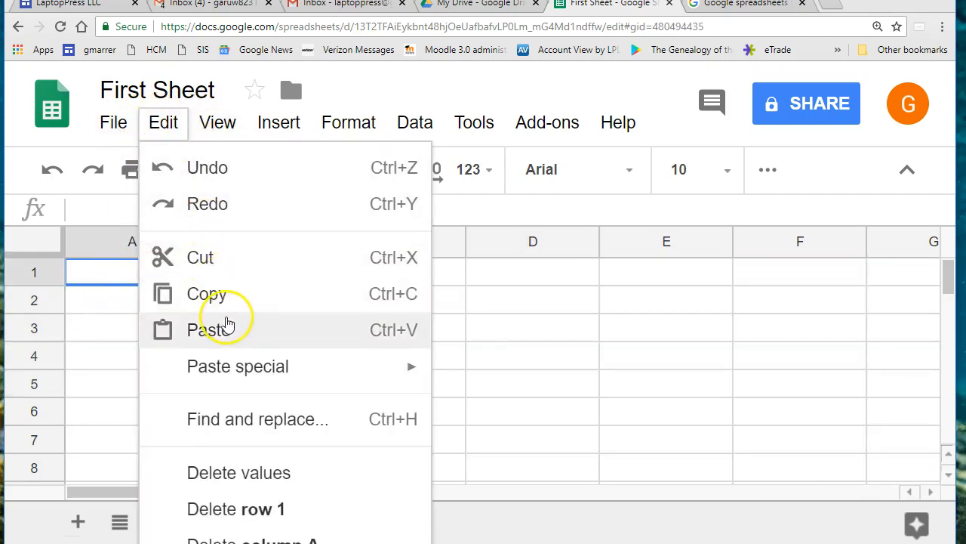
pyautogui.click(264, 324)
pyautogui.scroll(-4, 492, 381)
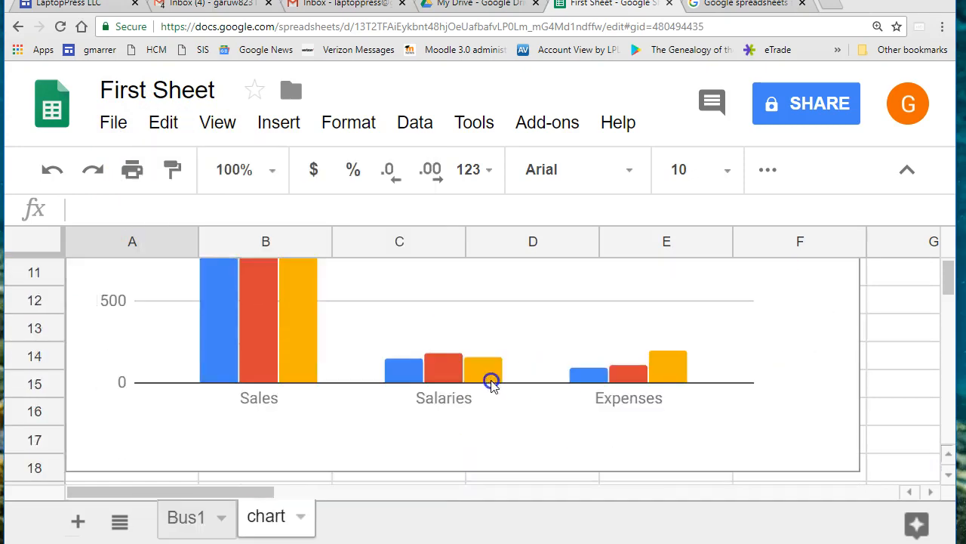
pyautogui.scroll(3, 491, 382)
pyautogui.click(268, 520)
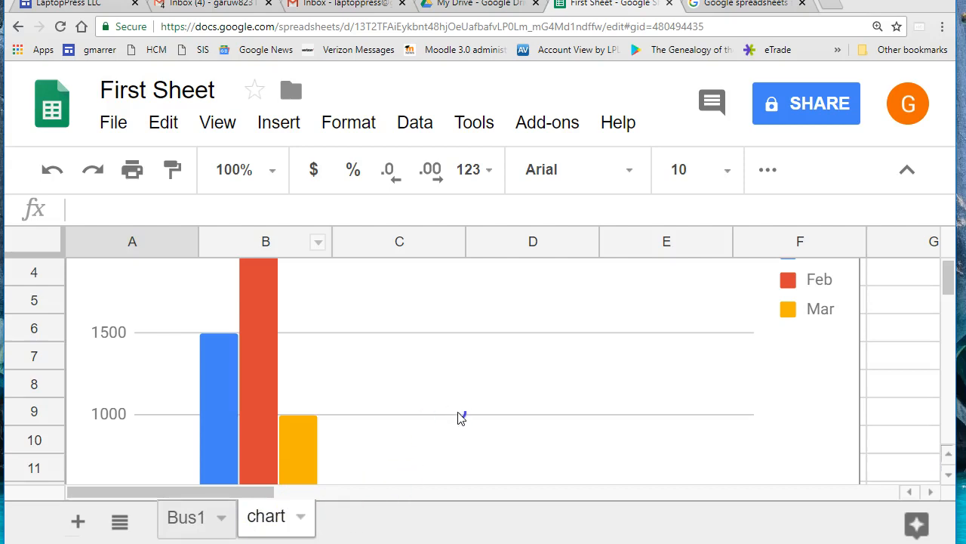
# Open the pasted chart for editing and review its customization options, including the gridline settings.
pyautogui.click(431, 395)
pyautogui.click(437, 385)
pyautogui.click(506, 377)
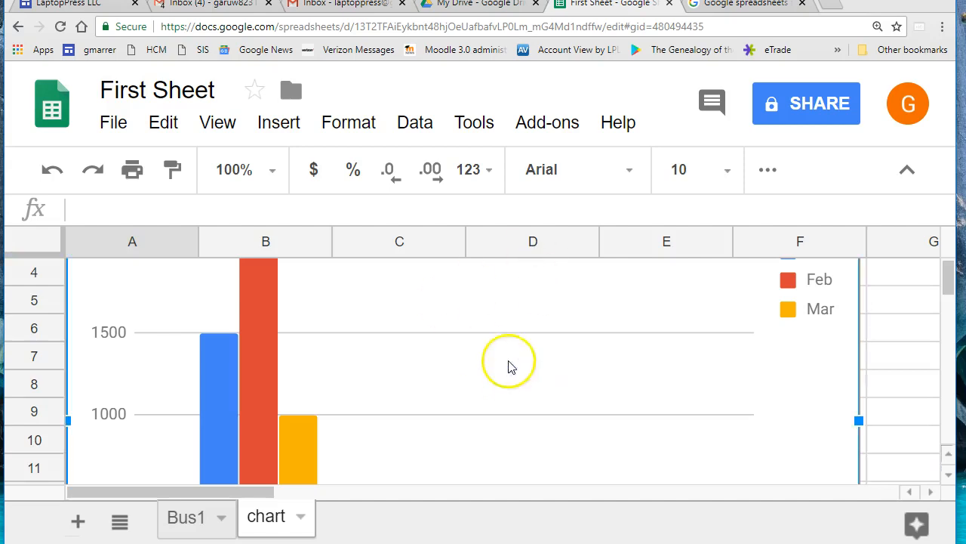
pyautogui.doubleClick(508, 364)
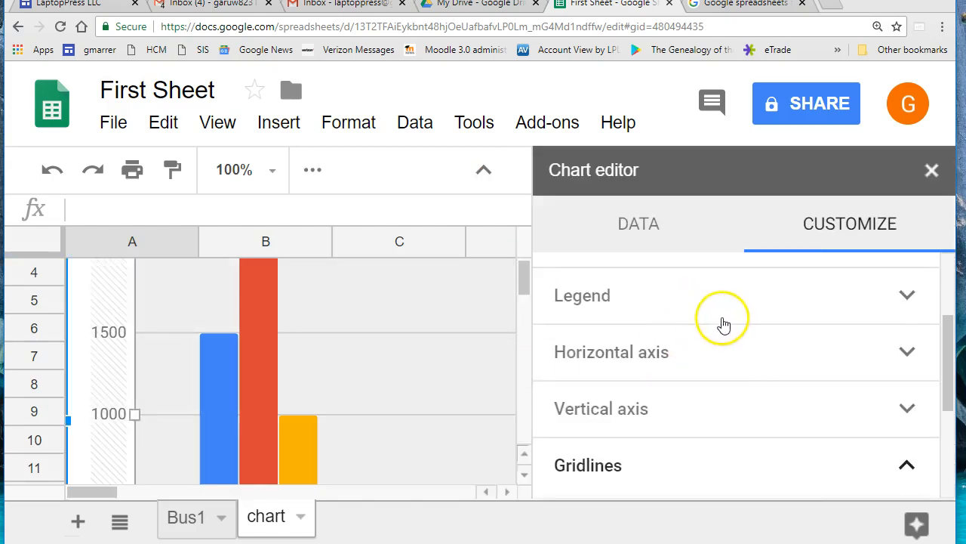
pyautogui.scroll(-3, 738, 370)
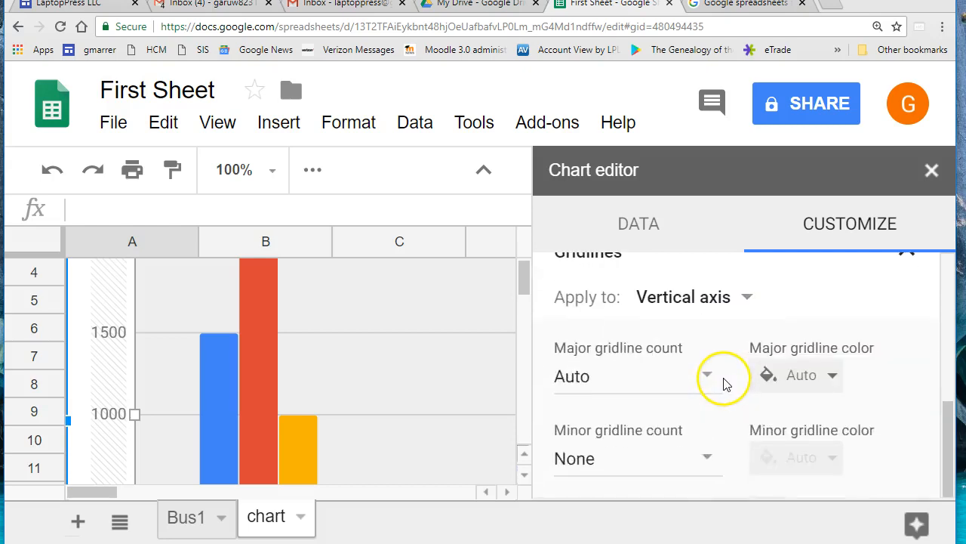
pyautogui.scroll(2, 725, 378)
pyautogui.scroll(3, 725, 375)
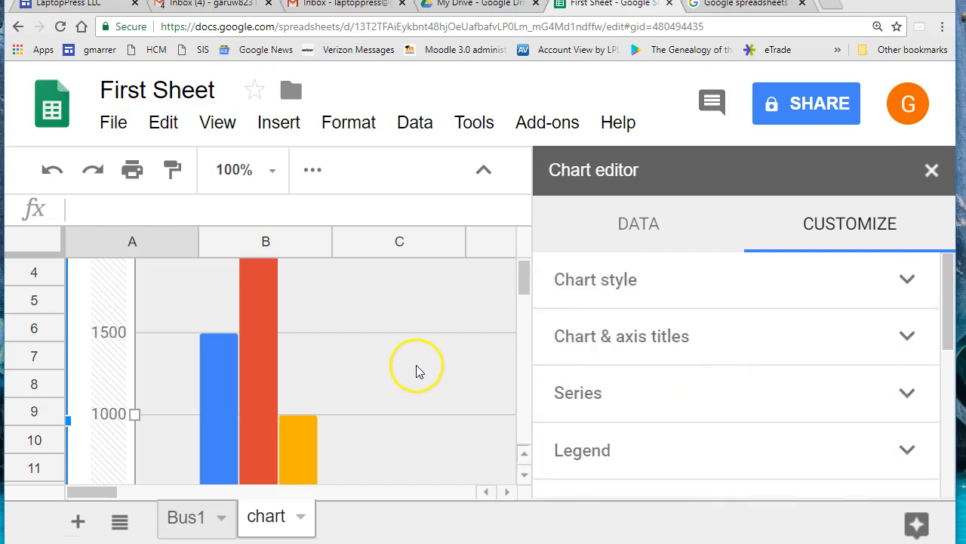